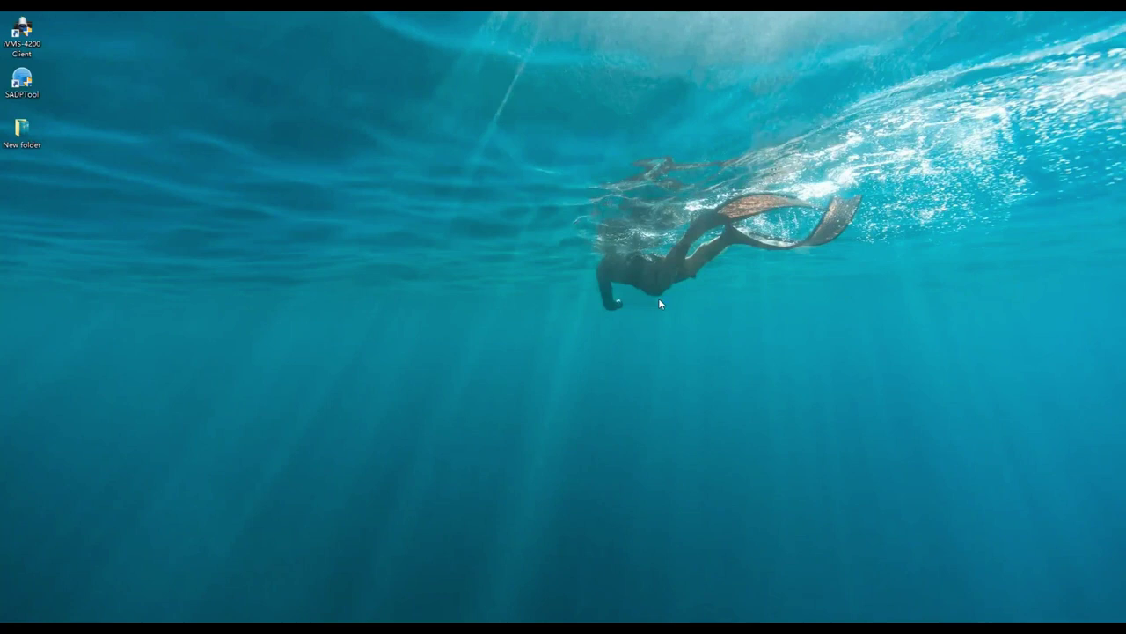
# Step: Launch the iVMS-4200 Client from its desktop icon
pyautogui.doubleClick(22, 37)
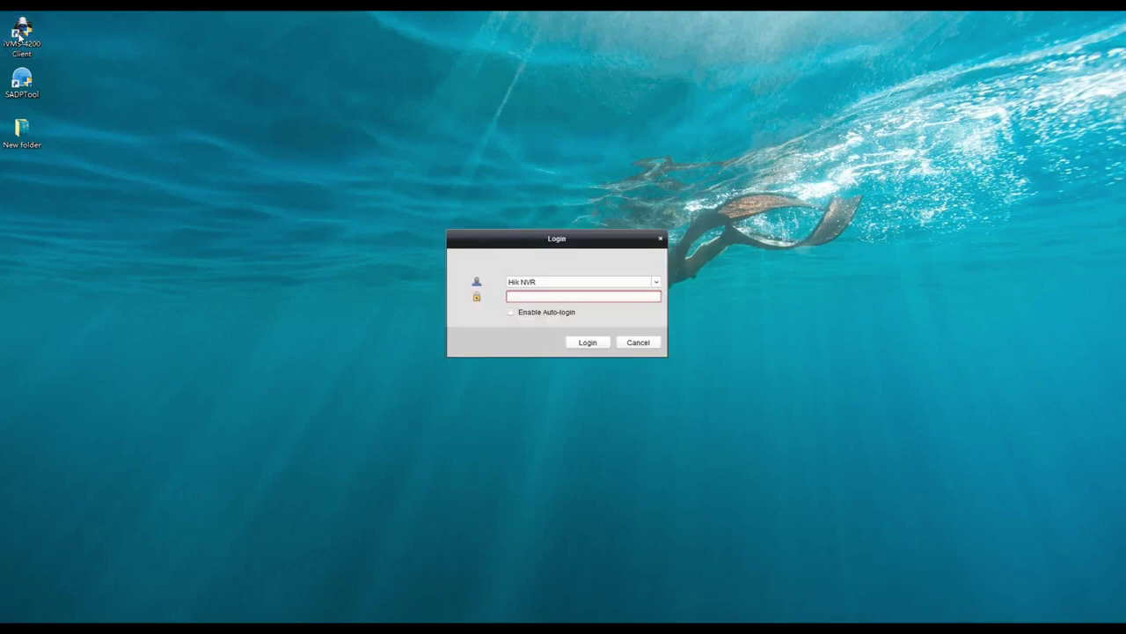
# Step: Log in to iVMS-4200 with the client account password
pyautogui.click(584, 280)
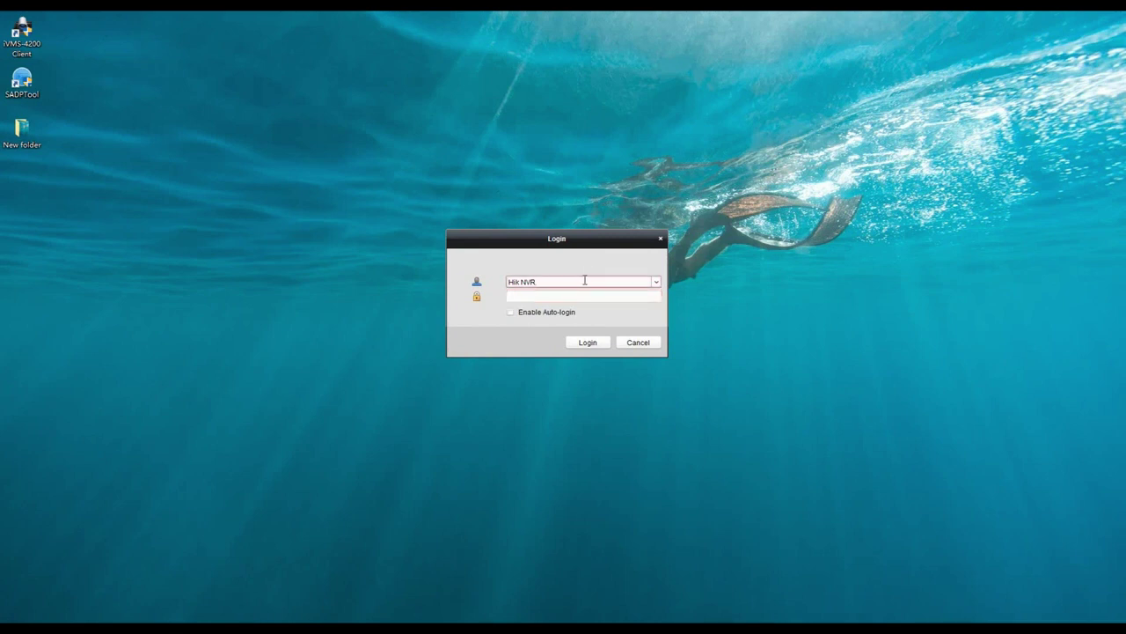
pyautogui.click(583, 297)
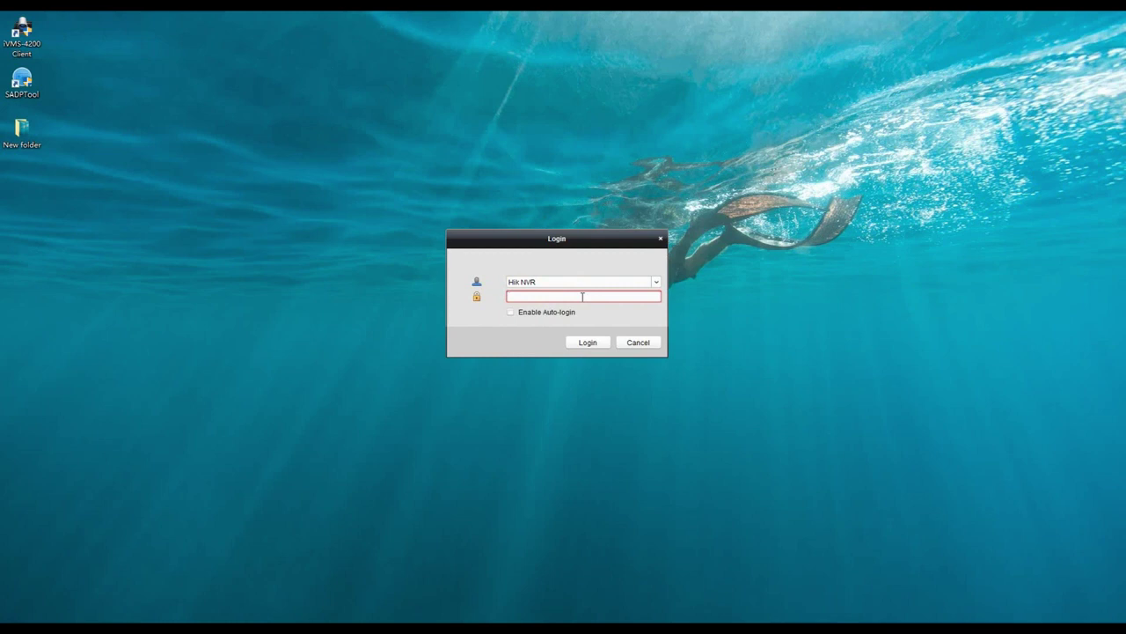
pyautogui.write('12345678')
pyautogui.click(587, 343)
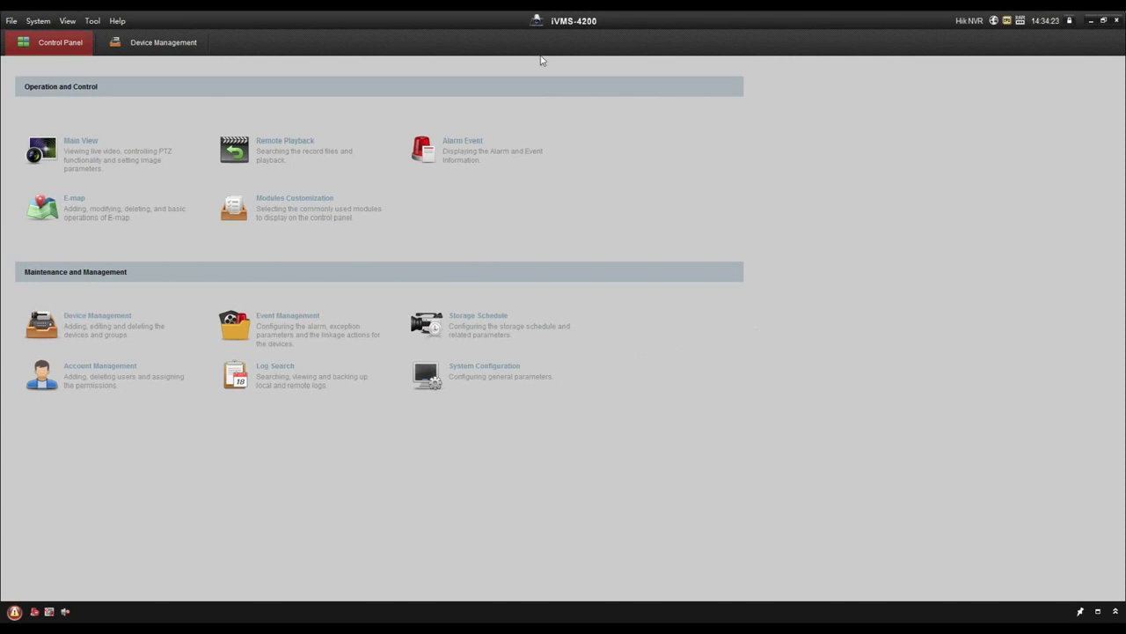
# Step: Open Device Management and select the online device at 10.14.69.17
pyautogui.click(158, 43)
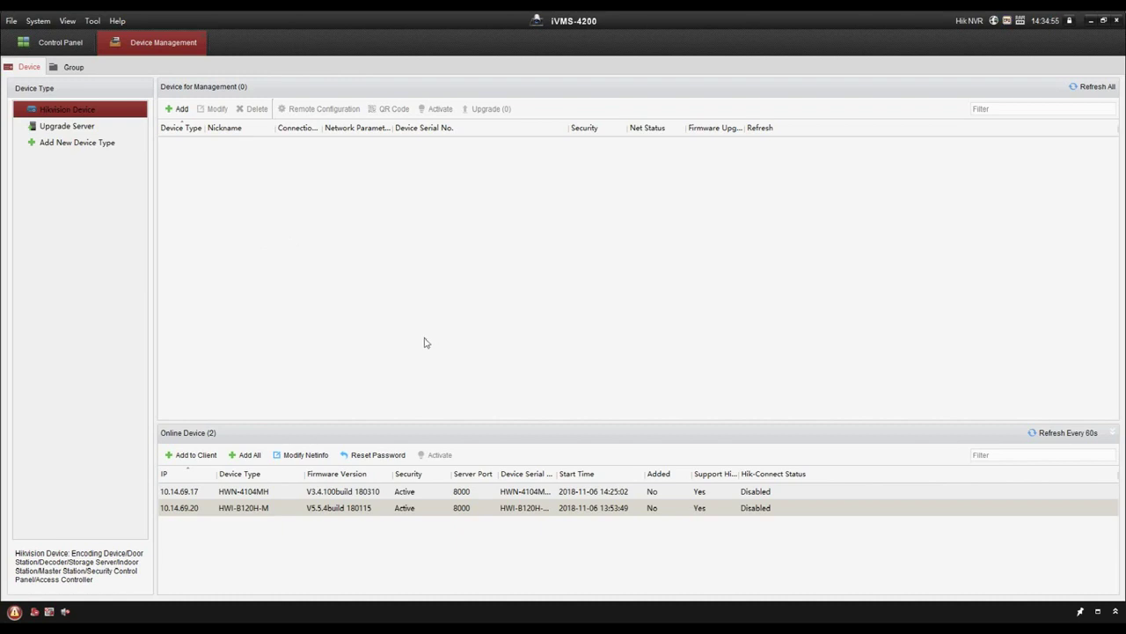
pyautogui.click(255, 491)
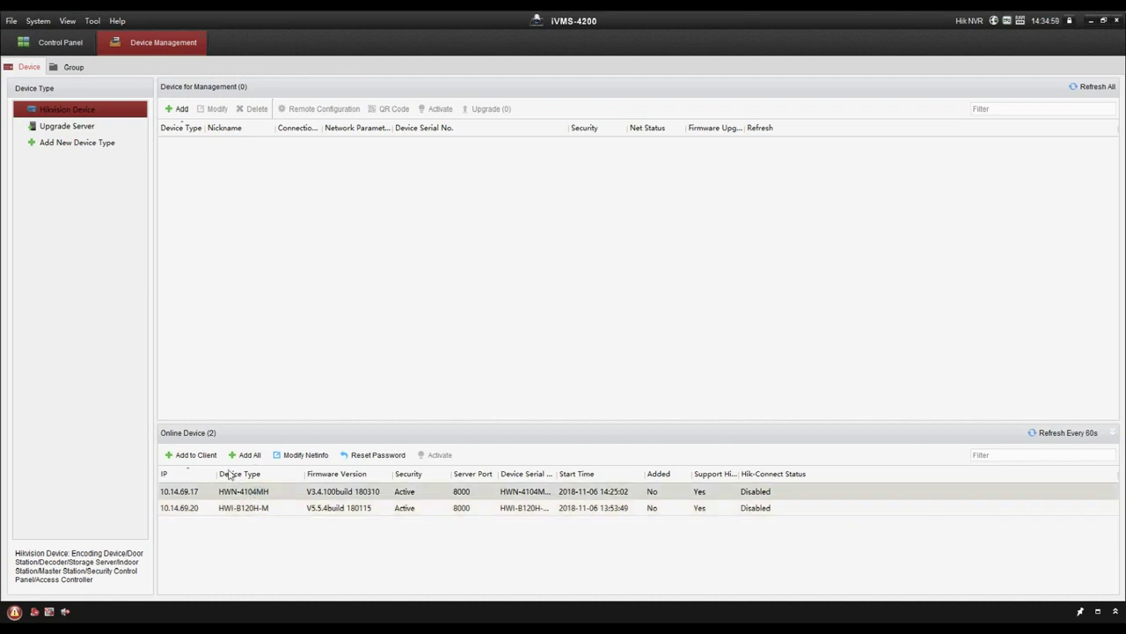
# Step: Add the 10.14.69.17 NVR with nickname 'Hik NVR', user admin and the device password
pyautogui.click(195, 455)
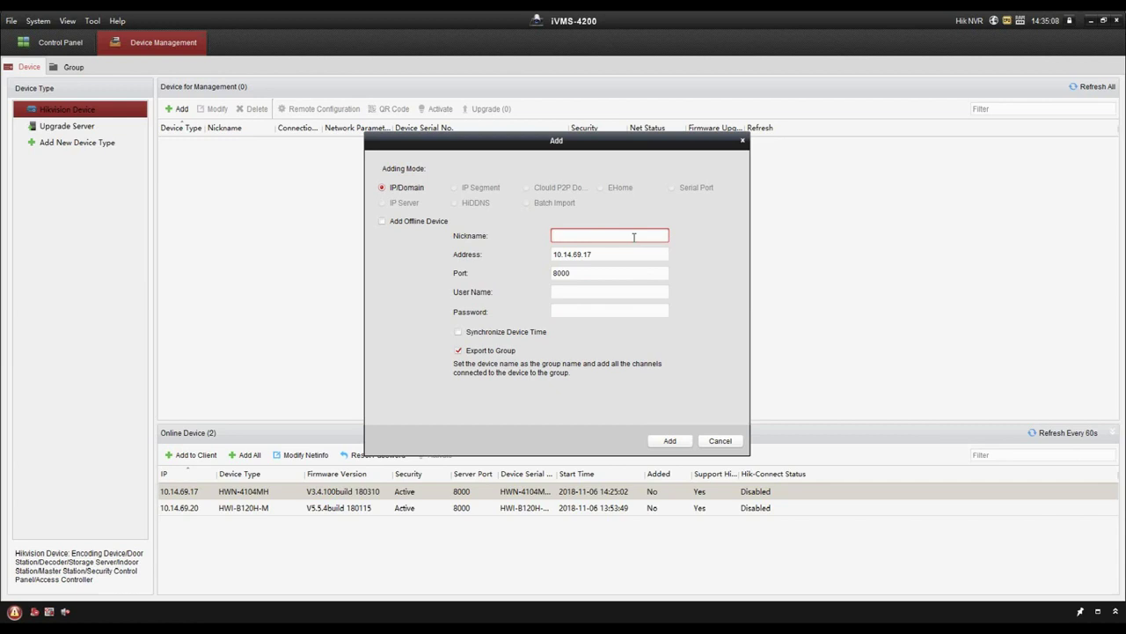
pyautogui.write('Hik NVR')
pyautogui.click(572, 292)
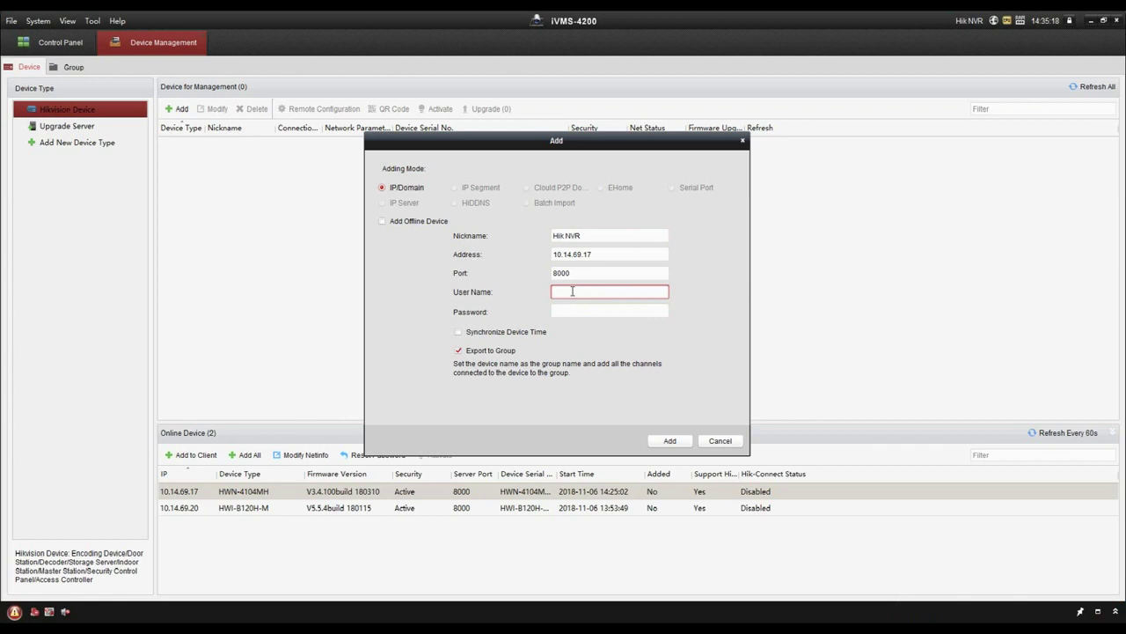
pyautogui.write('admin')
pyautogui.click(590, 309)
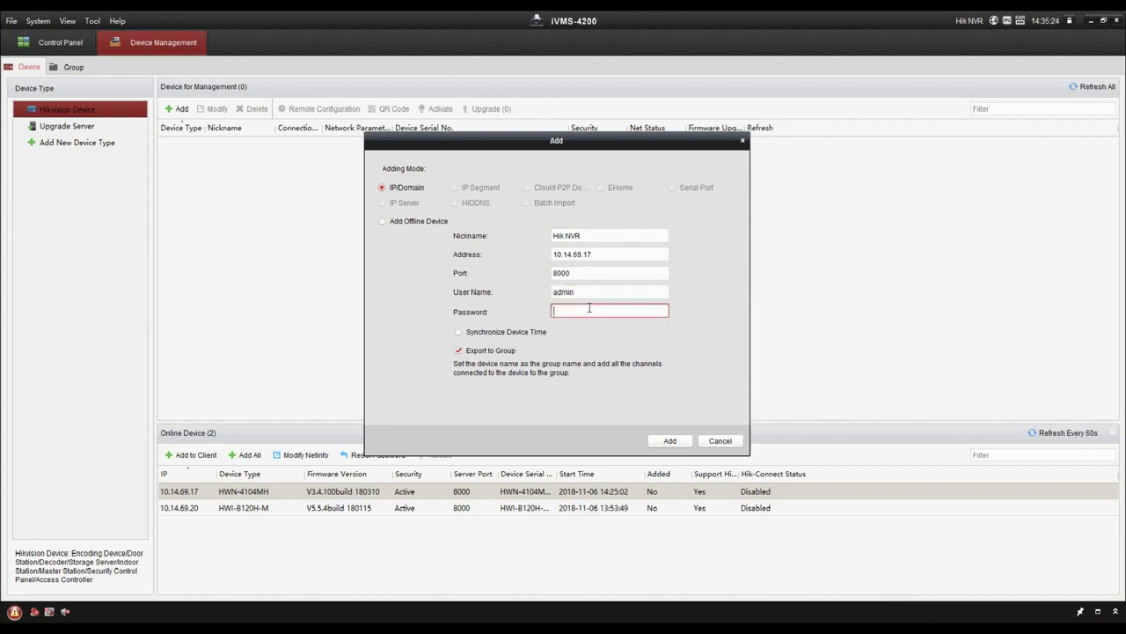
pyautogui.write('********')
pyautogui.click(669, 443)
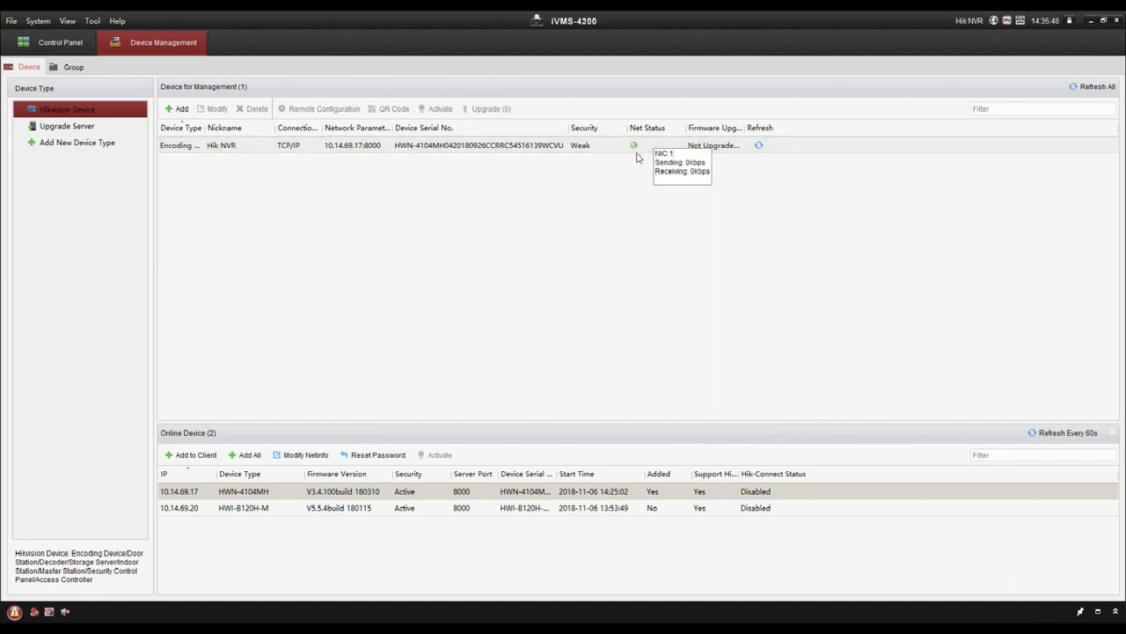
# Step: Select Hik NVR, close its Modify dialog unchanged, and open Remote Configuration
pyautogui.moveTo(634, 150)
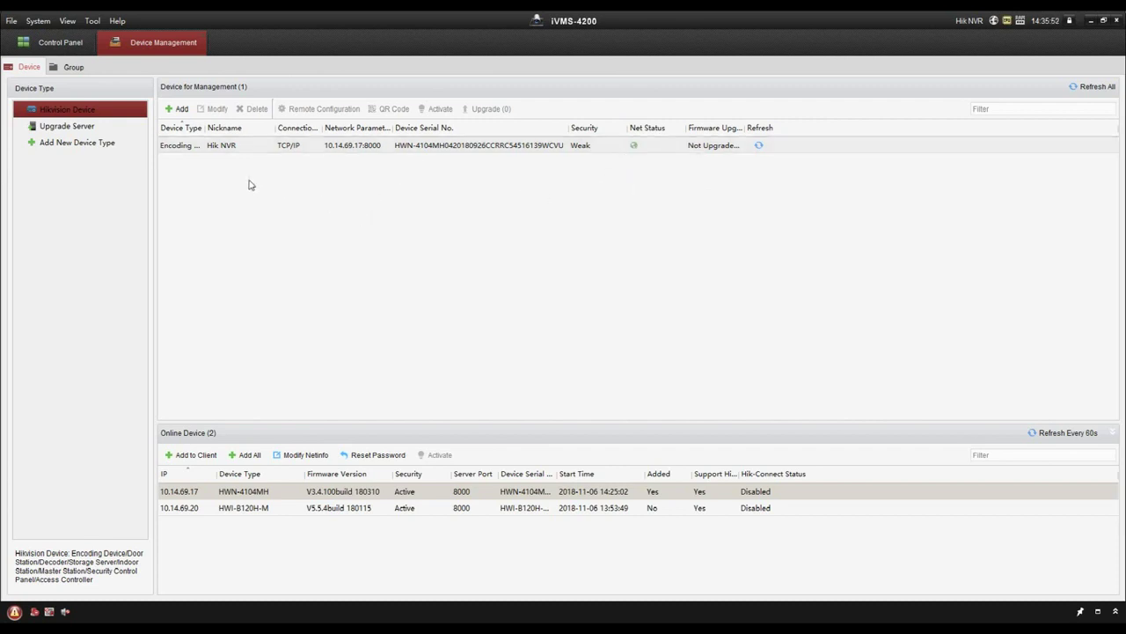
pyautogui.click(248, 147)
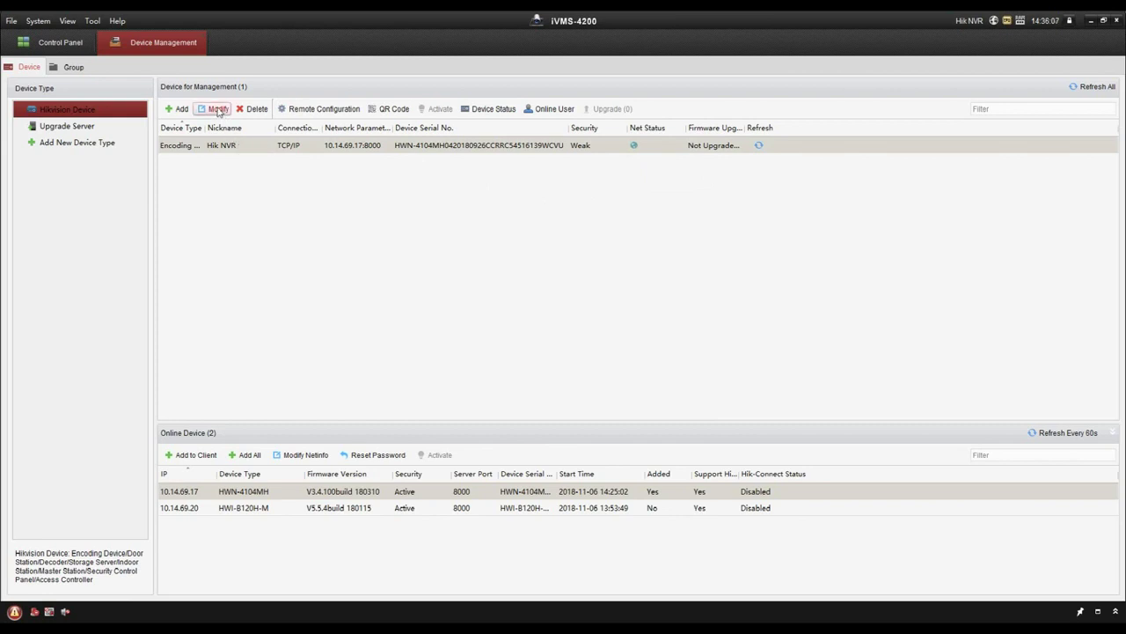
pyautogui.click(217, 109)
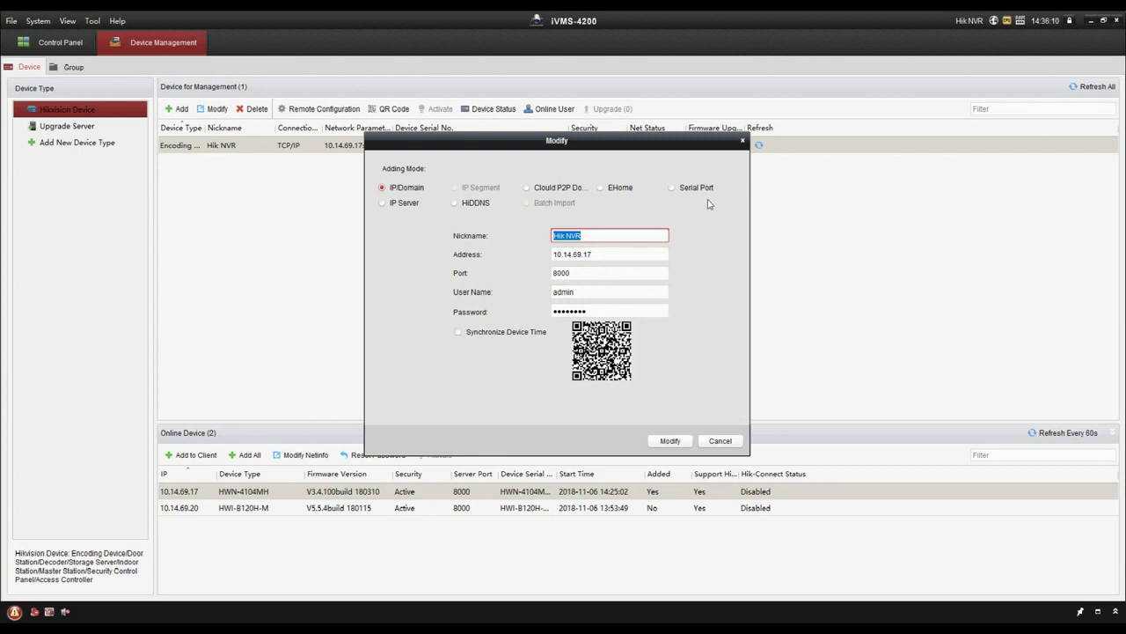
pyautogui.click(743, 141)
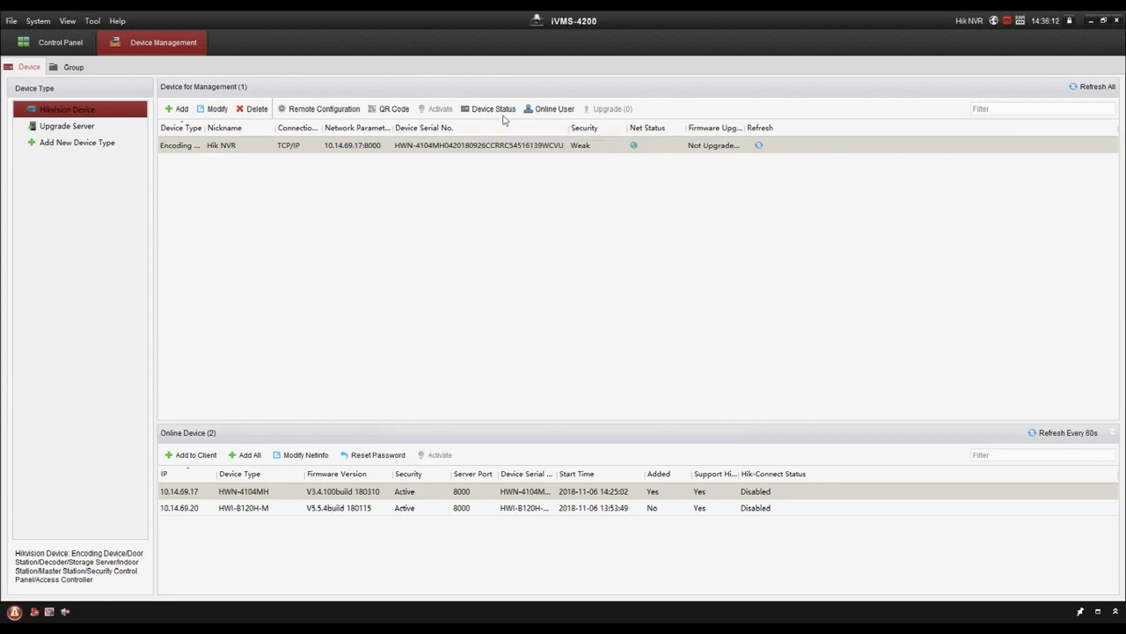
pyautogui.click(335, 109)
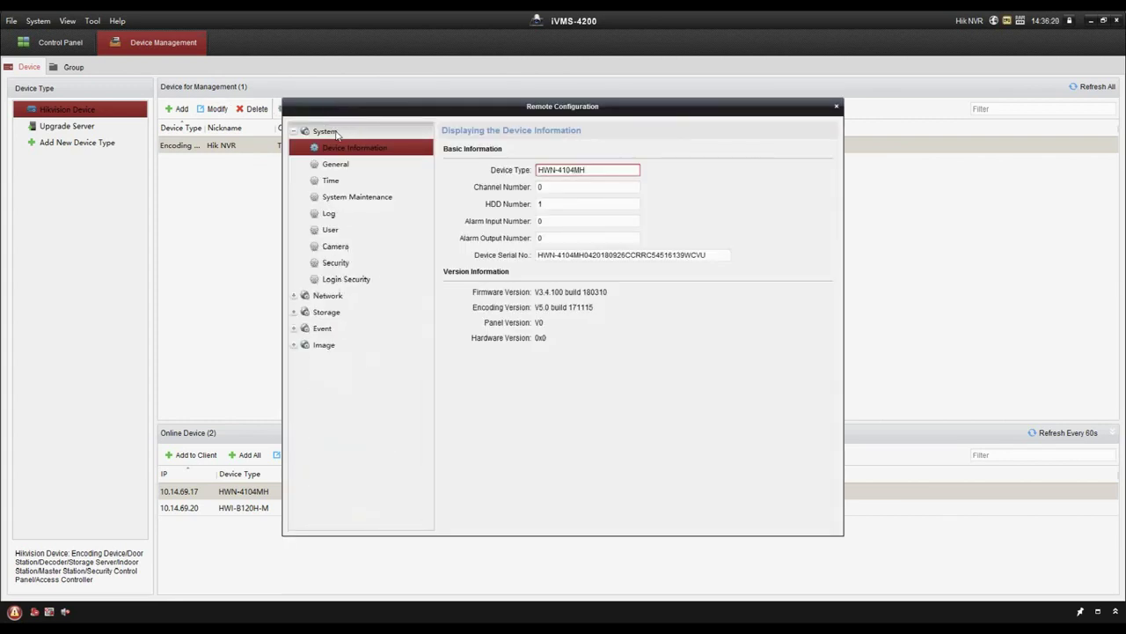
# Step: Review the NVR's camera, network, storage, motion detection and image/video settings, then close
pyautogui.click(351, 252)
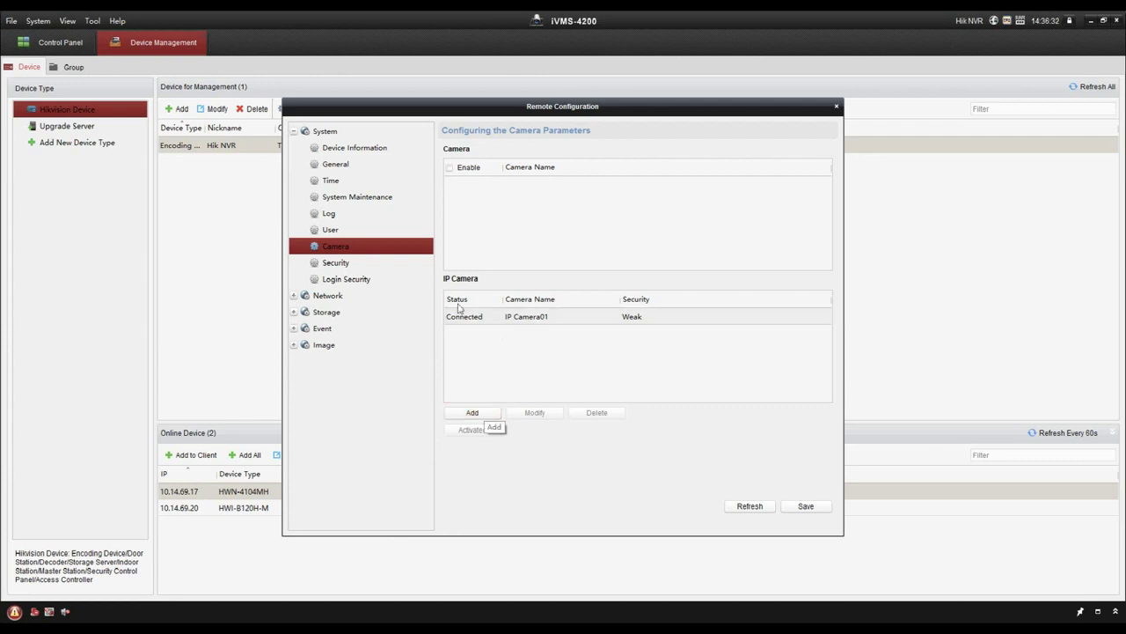
pyautogui.click(373, 301)
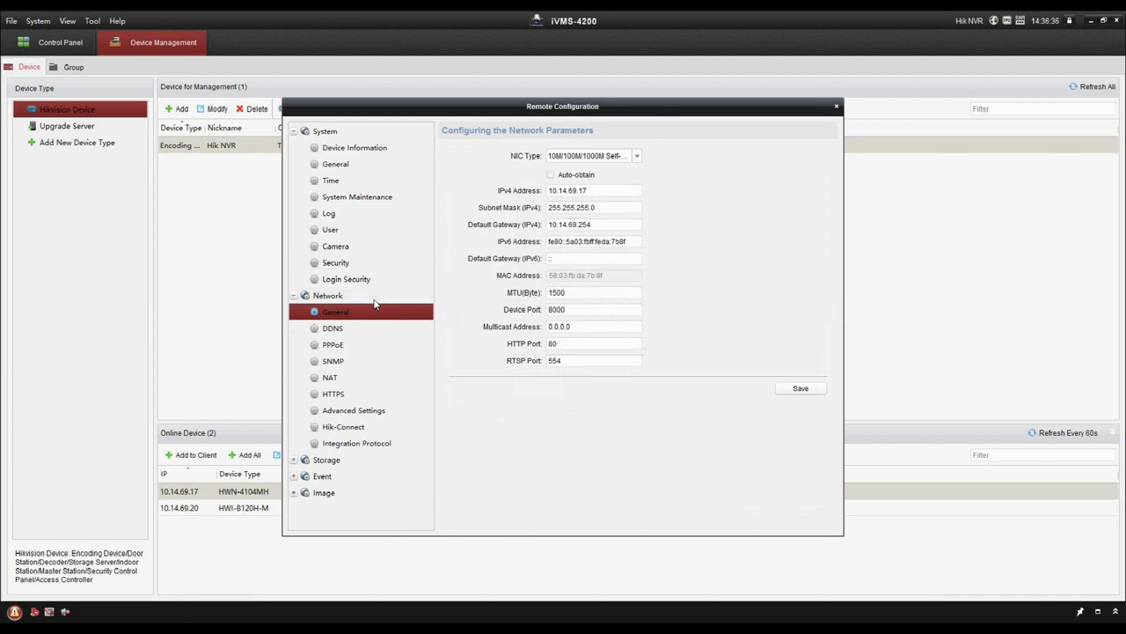
pyautogui.click(365, 465)
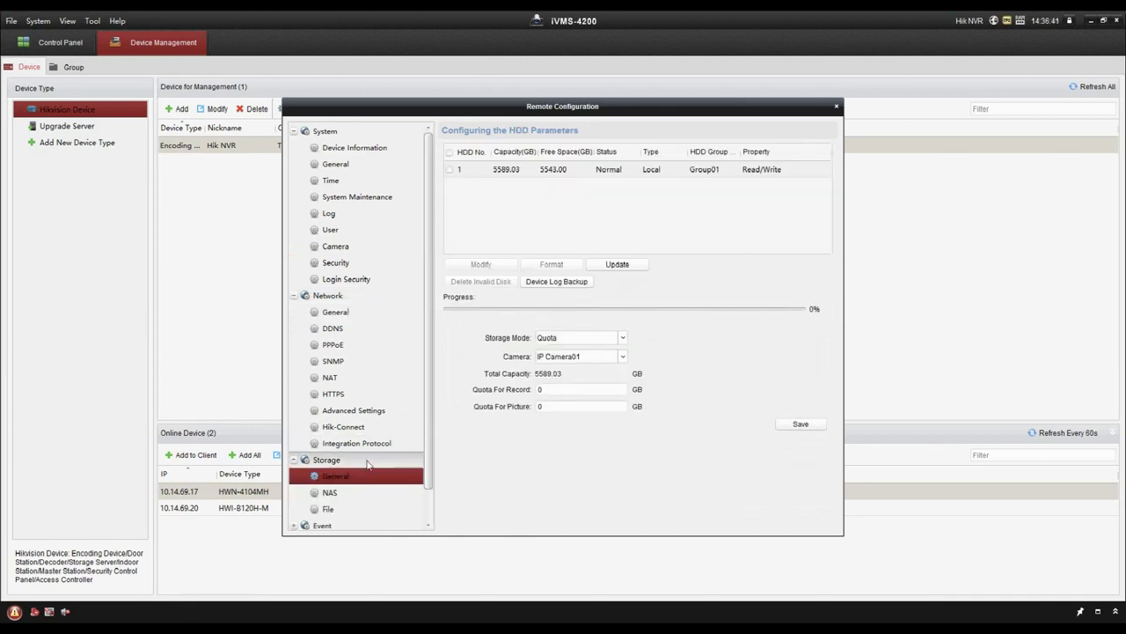
pyautogui.scroll(-2, 364, 467)
pyautogui.click(348, 494)
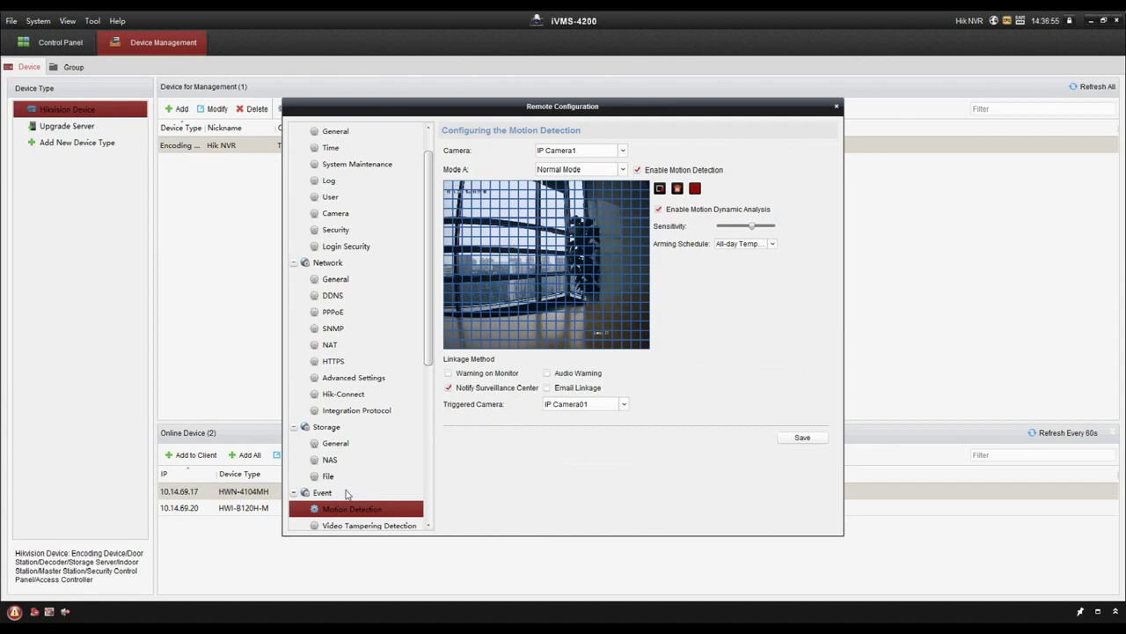
pyautogui.scroll(-5, 347, 494)
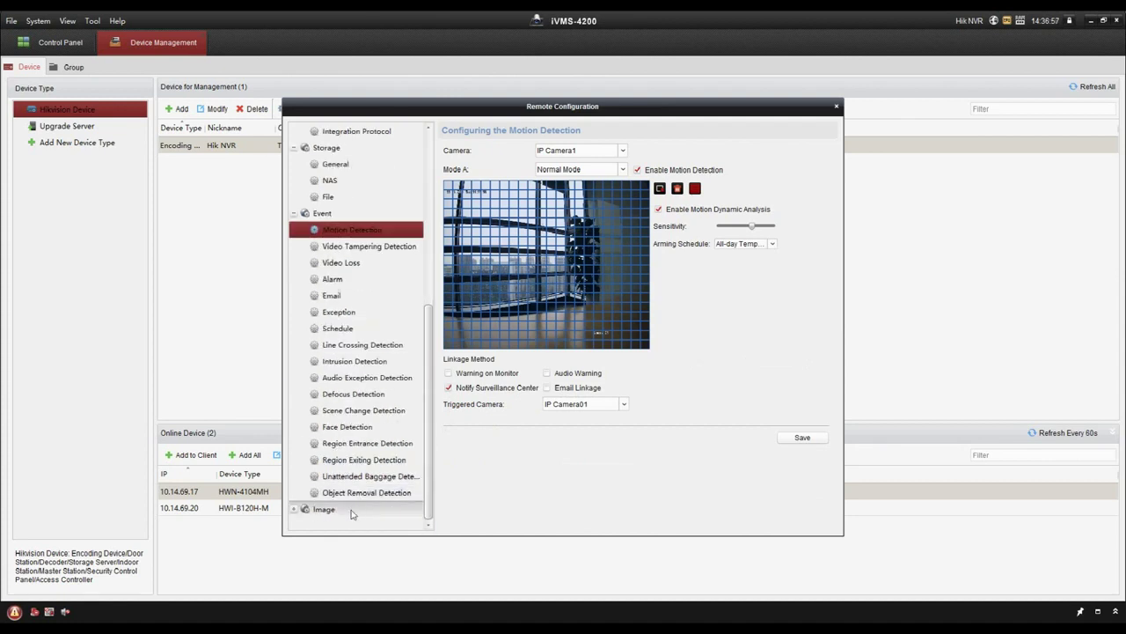
pyautogui.click(351, 513)
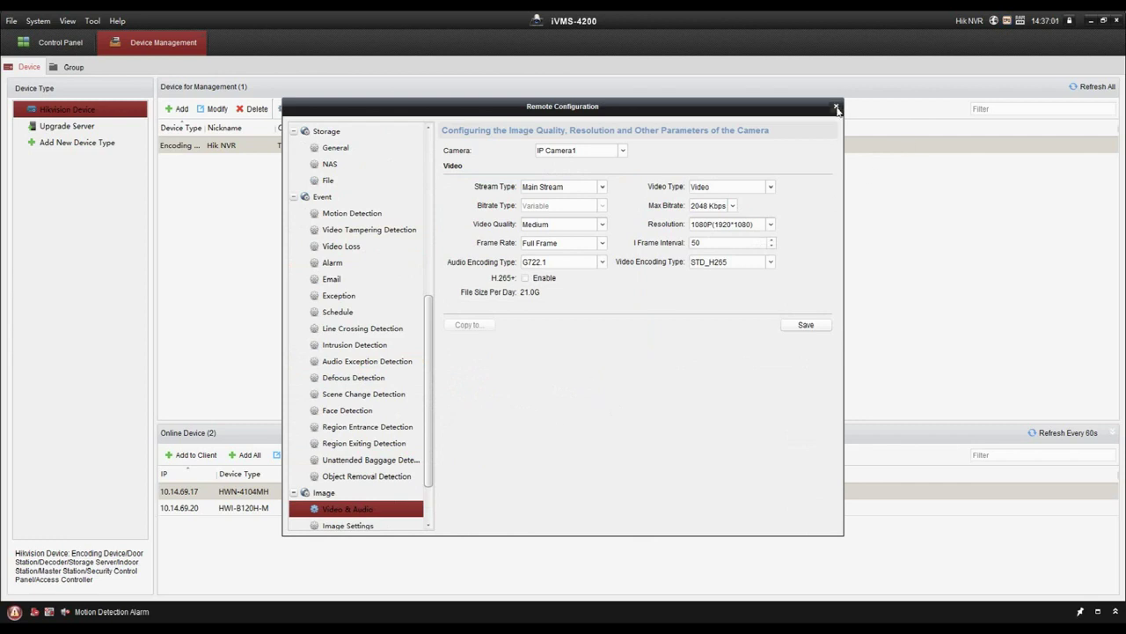
pyautogui.click(837, 107)
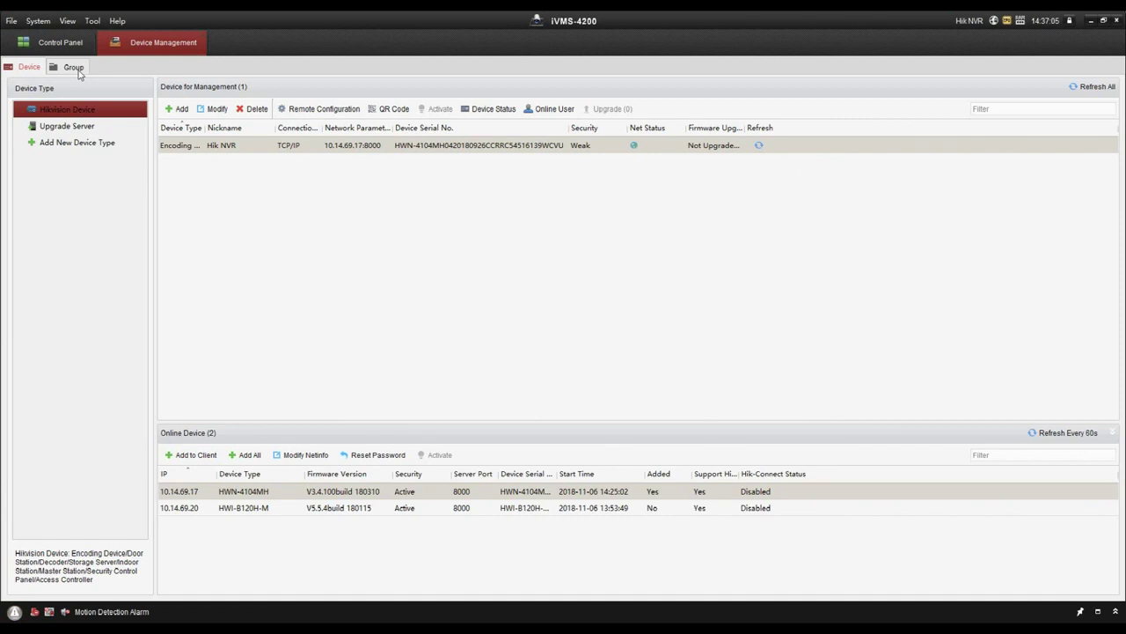
# Step: Check IP Camera1_Hik NVR in the Hik NVR group, then return to the Control Panel
pyautogui.click(75, 69)
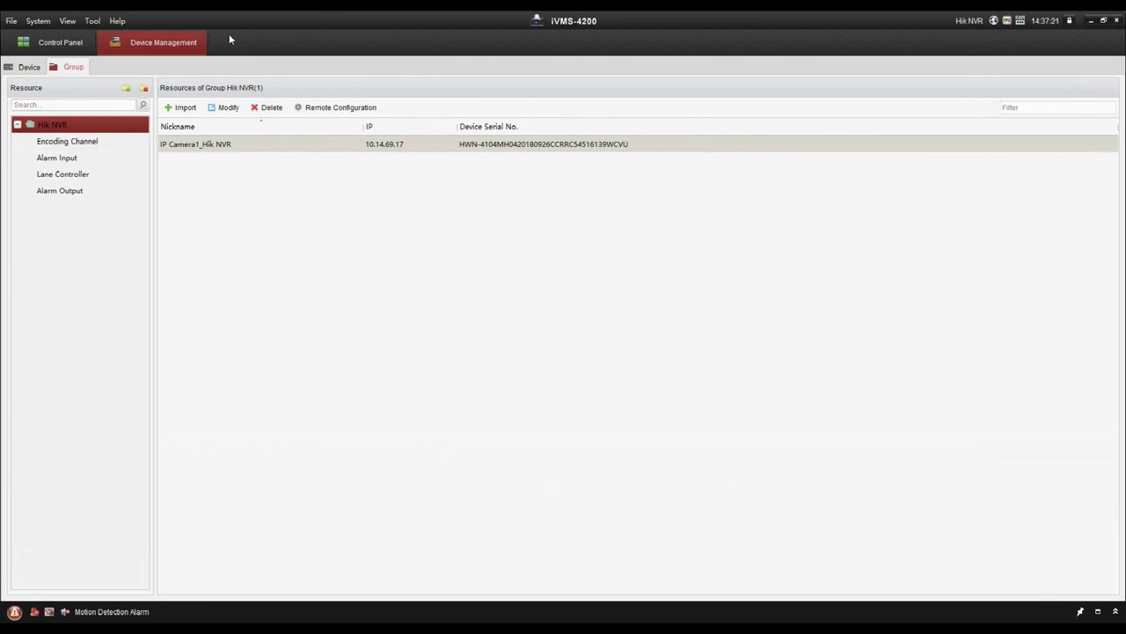
pyautogui.click(27, 67)
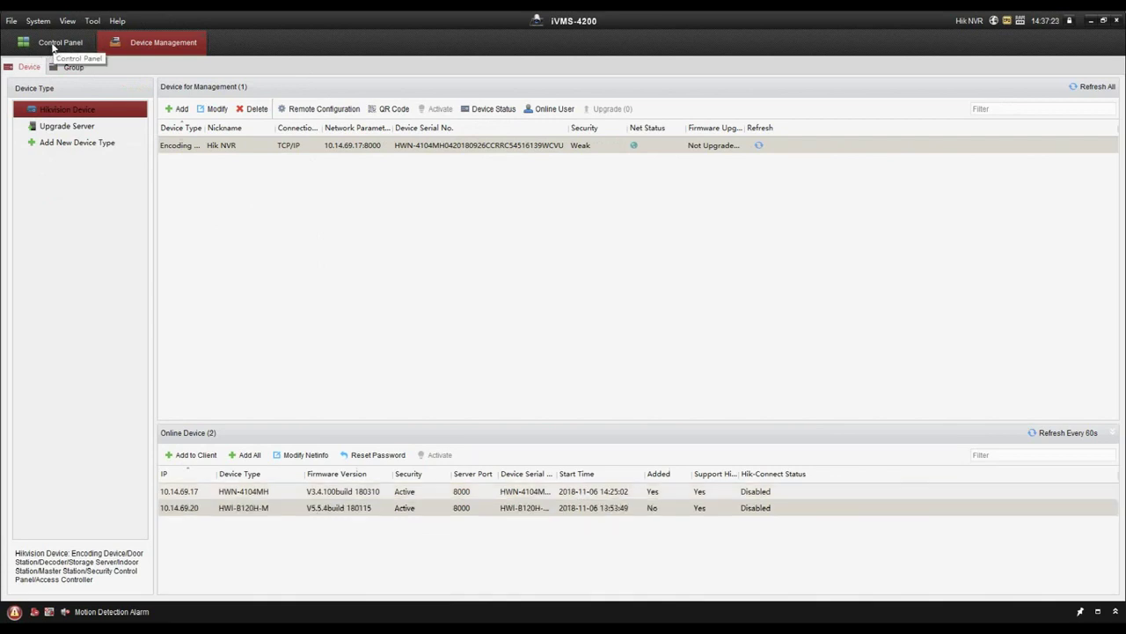
pyautogui.click(52, 46)
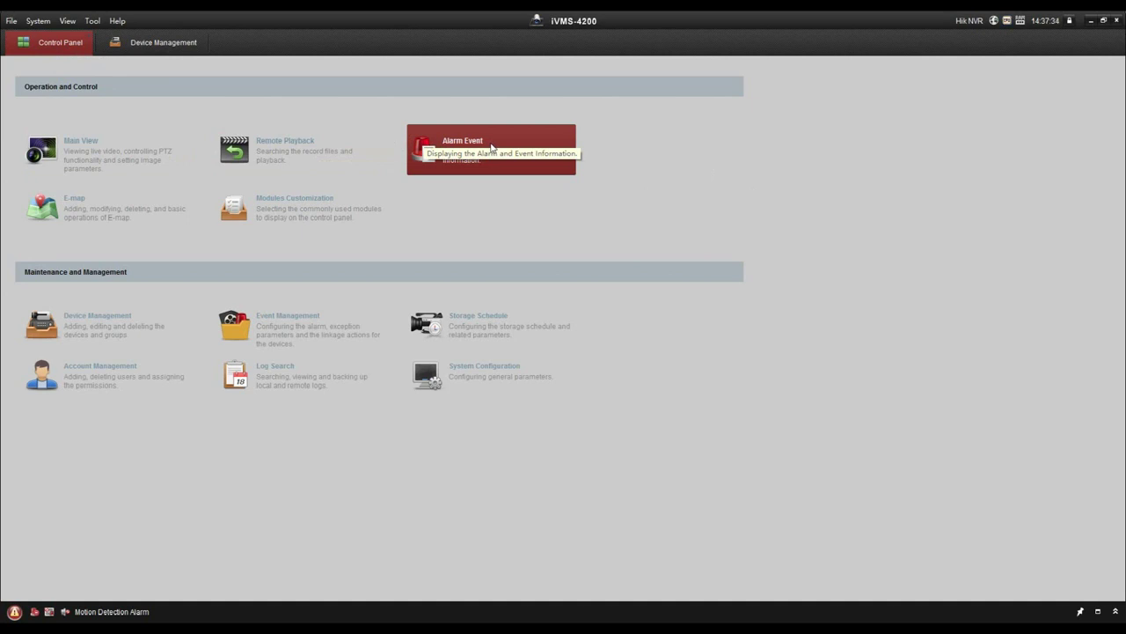
# Step: Play IP Camera1_Hik NVR live in the lower-left pane of a 4-screen Main View
pyautogui.click(167, 163)
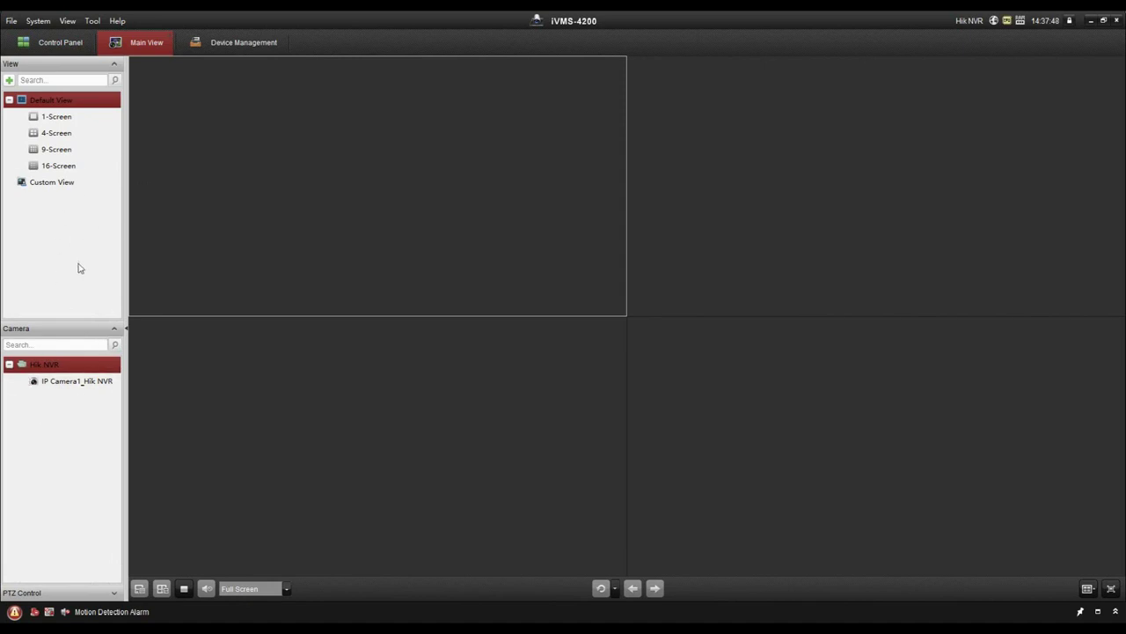
pyautogui.click(61, 133)
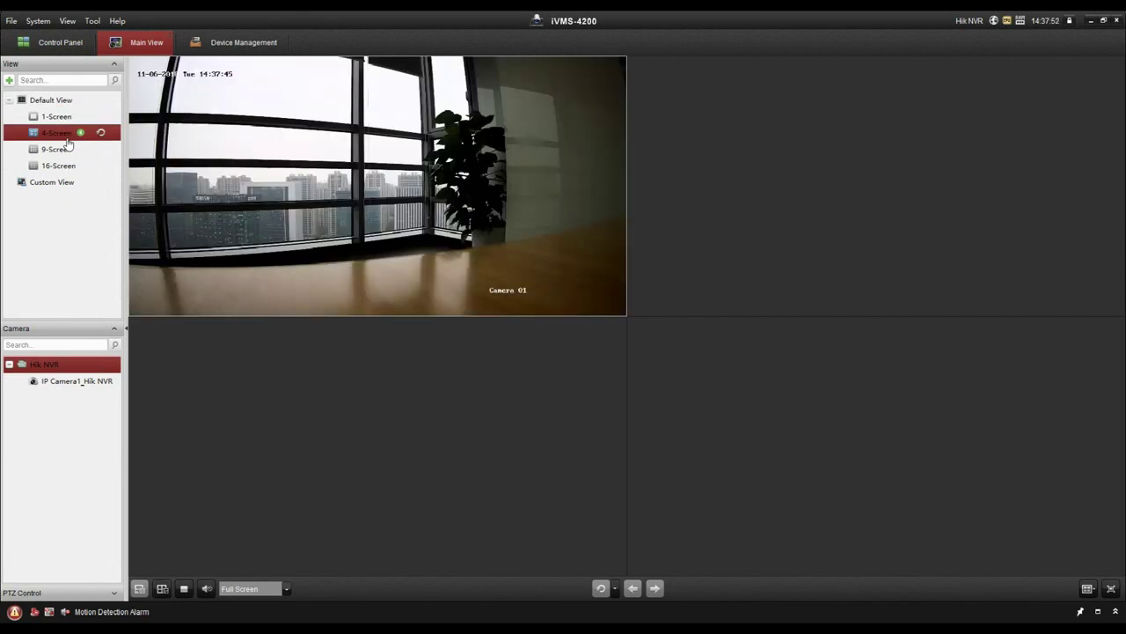
pyautogui.click(65, 382)
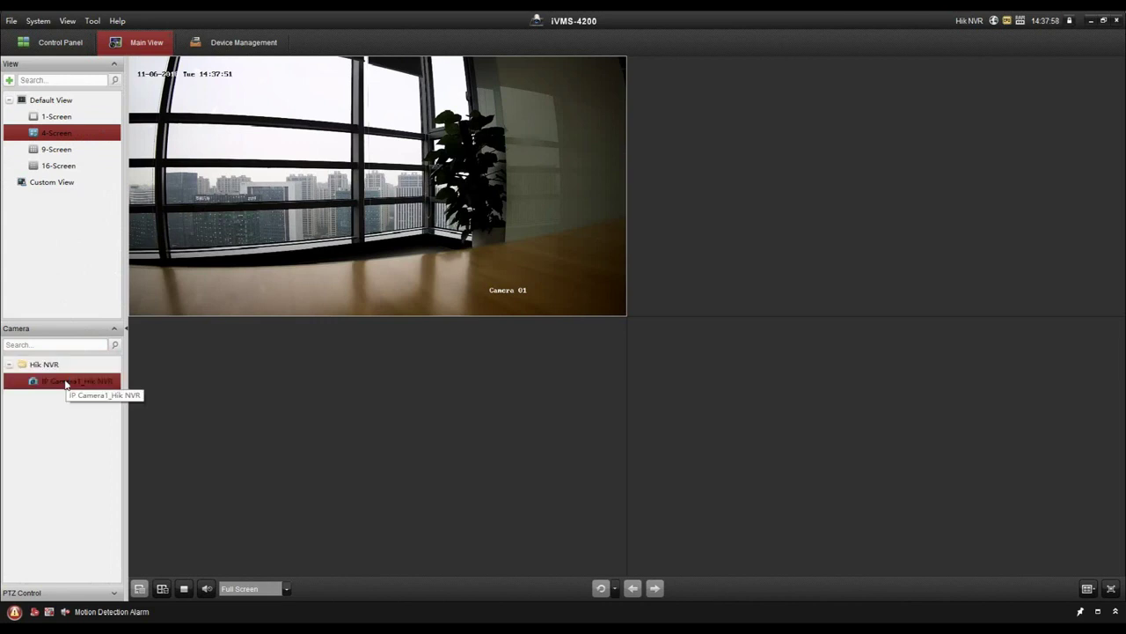
pyautogui.click(456, 411)
pyautogui.doubleClick(88, 383)
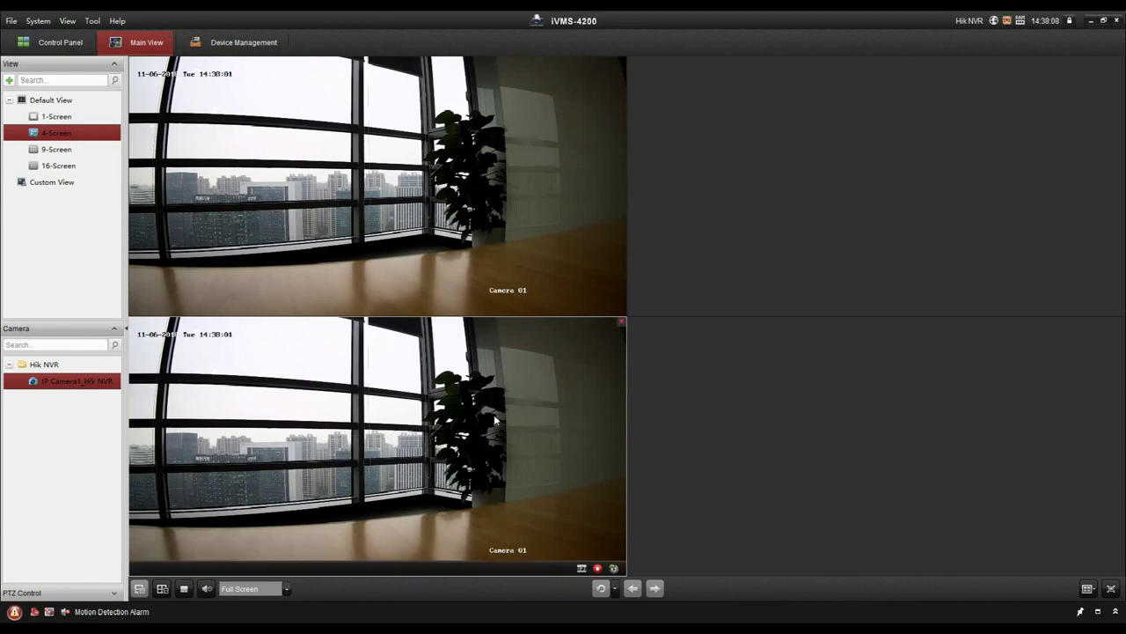
pyautogui.click(41, 41)
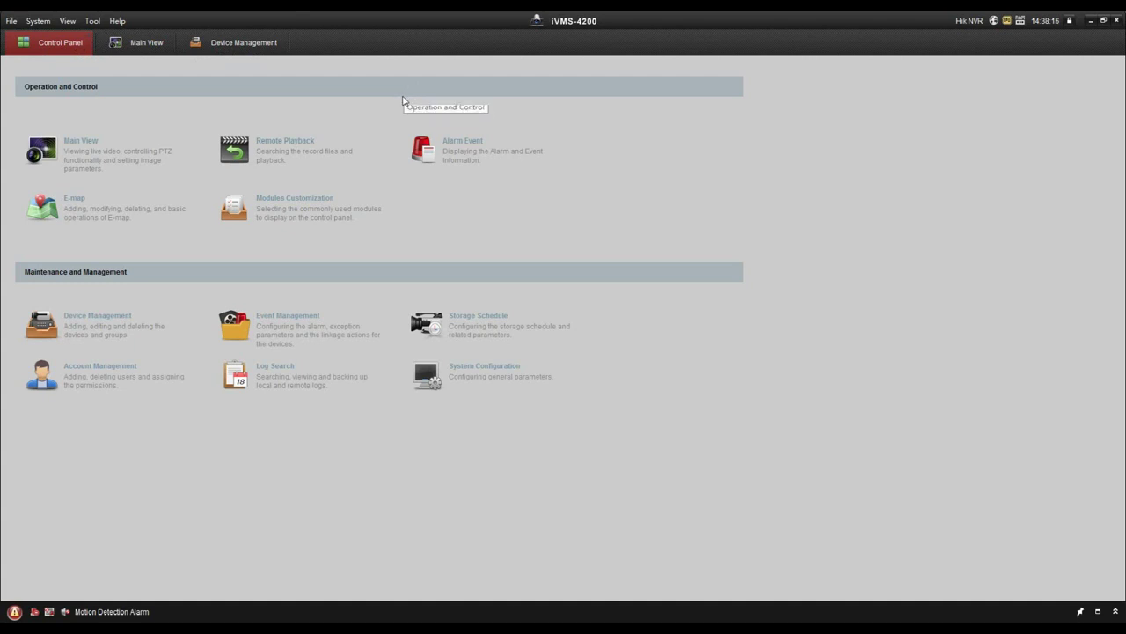
# Step: Search and play back IP Camera1's recordings for 2018-11-06 in Remote Playback
pyautogui.click(304, 153)
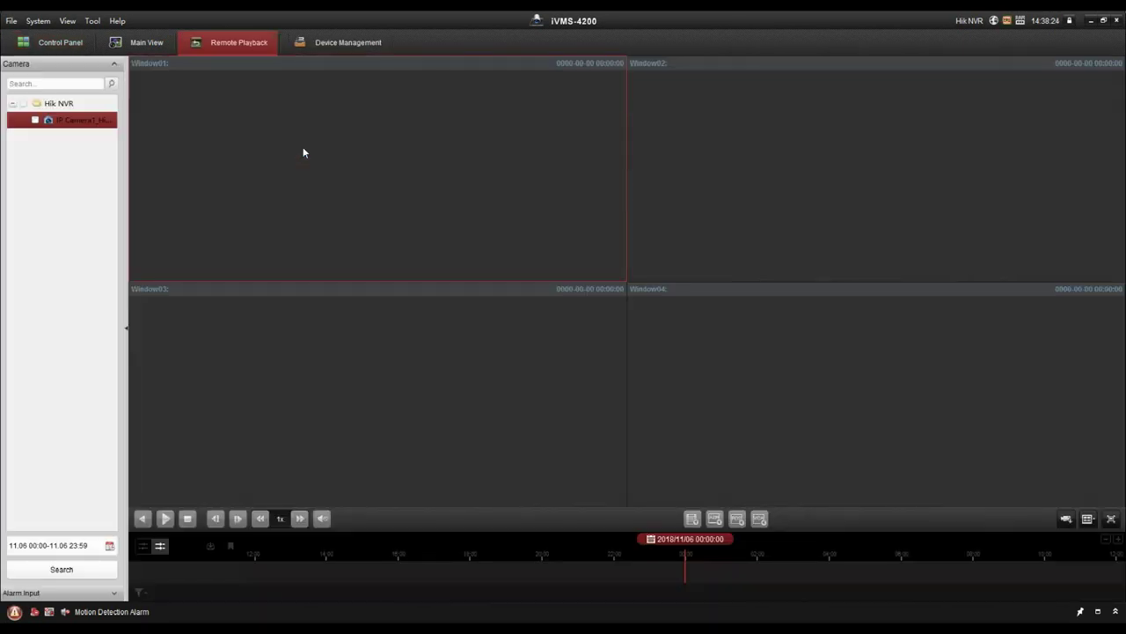
pyautogui.click(35, 119)
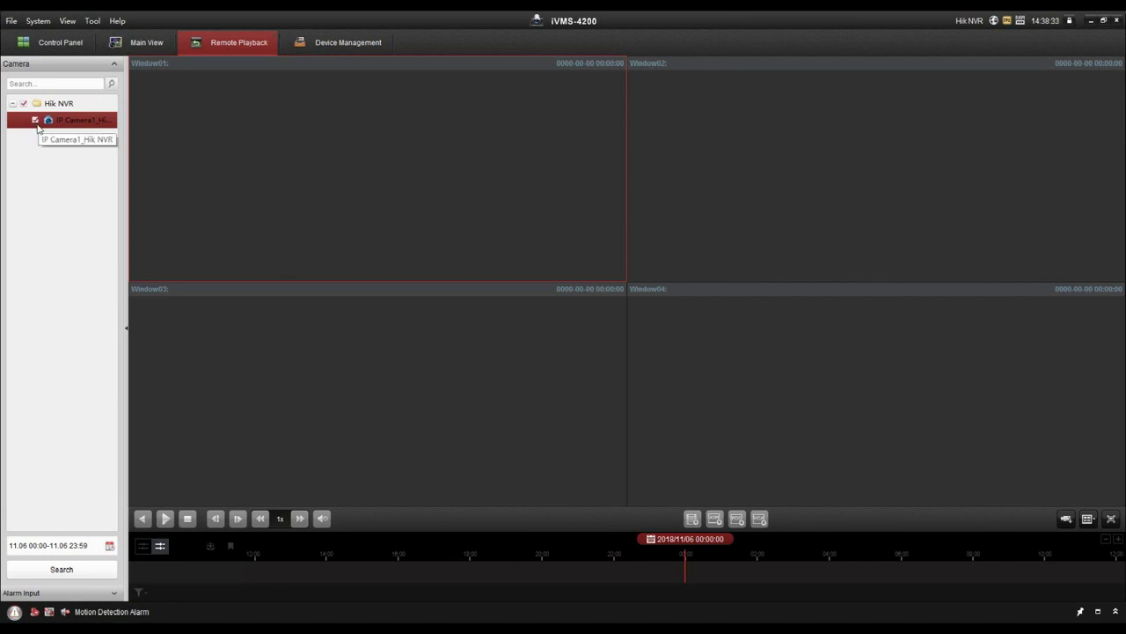
pyautogui.click(107, 546)
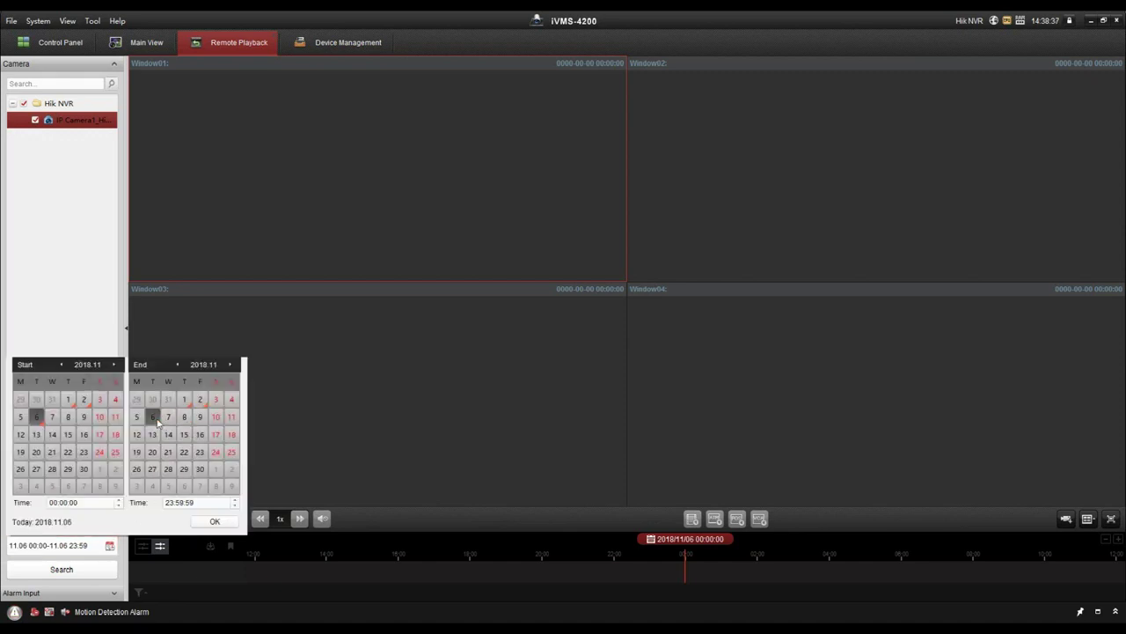
pyautogui.click(80, 570)
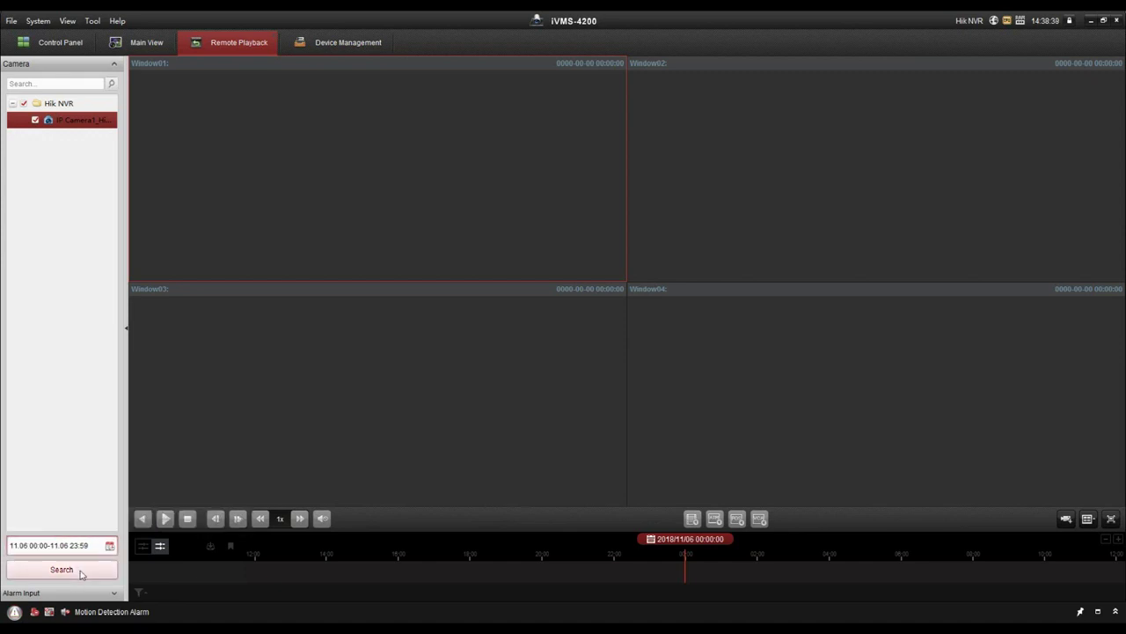
pyautogui.click(80, 572)
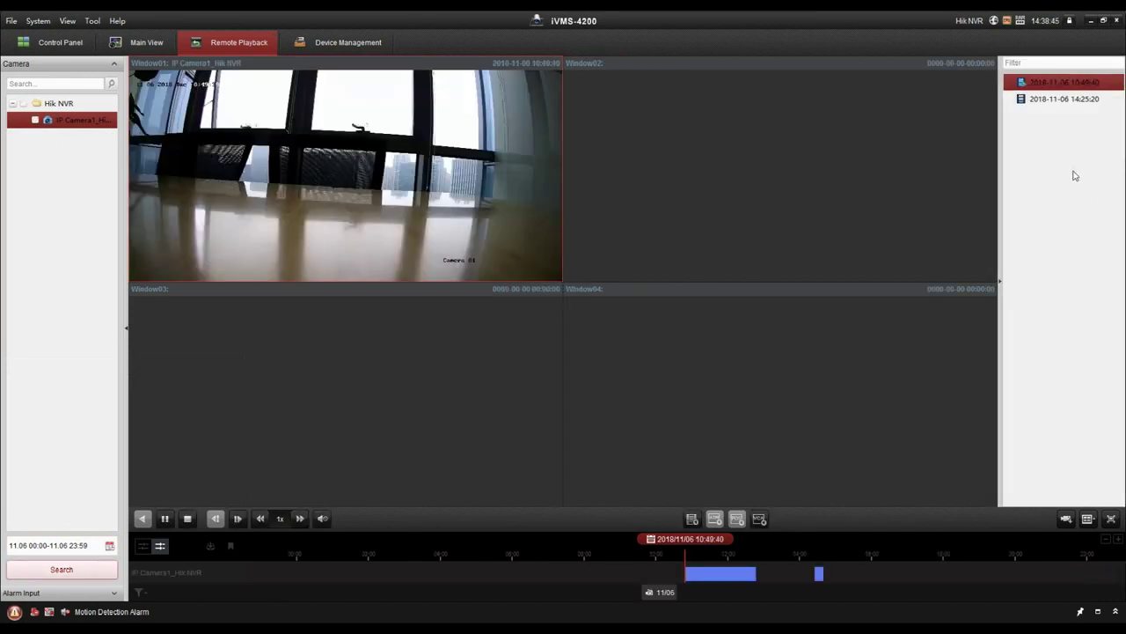
pyautogui.moveTo(1064, 96)
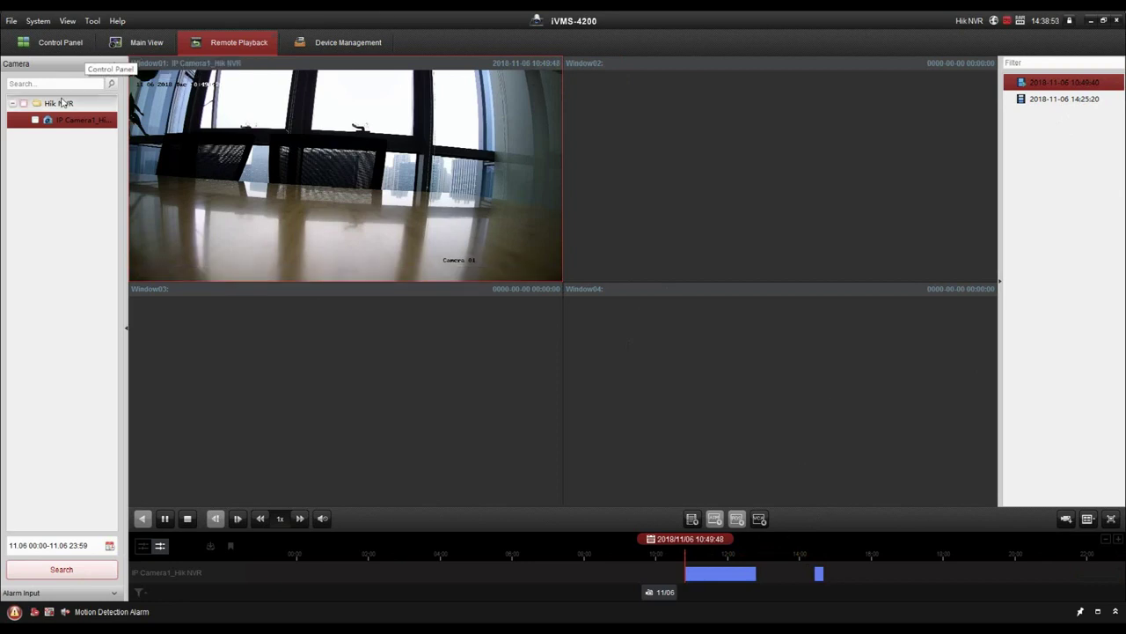
pyautogui.click(57, 42)
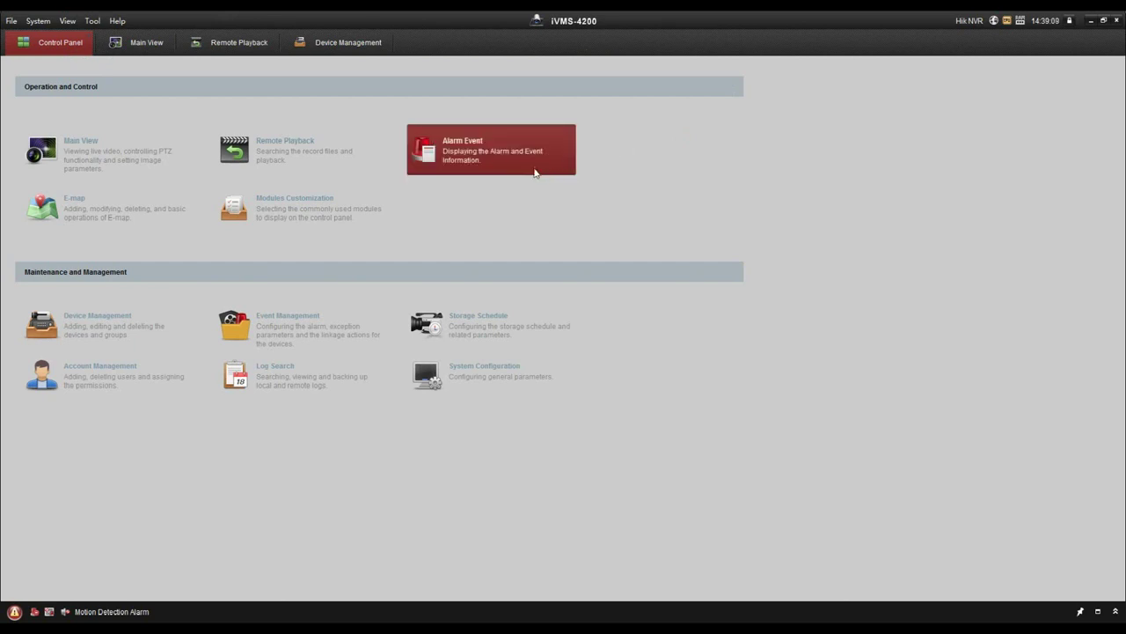
# Step: View and close the 14:36:59 motion alarm's details in Alarm Event
pyautogui.click(497, 157)
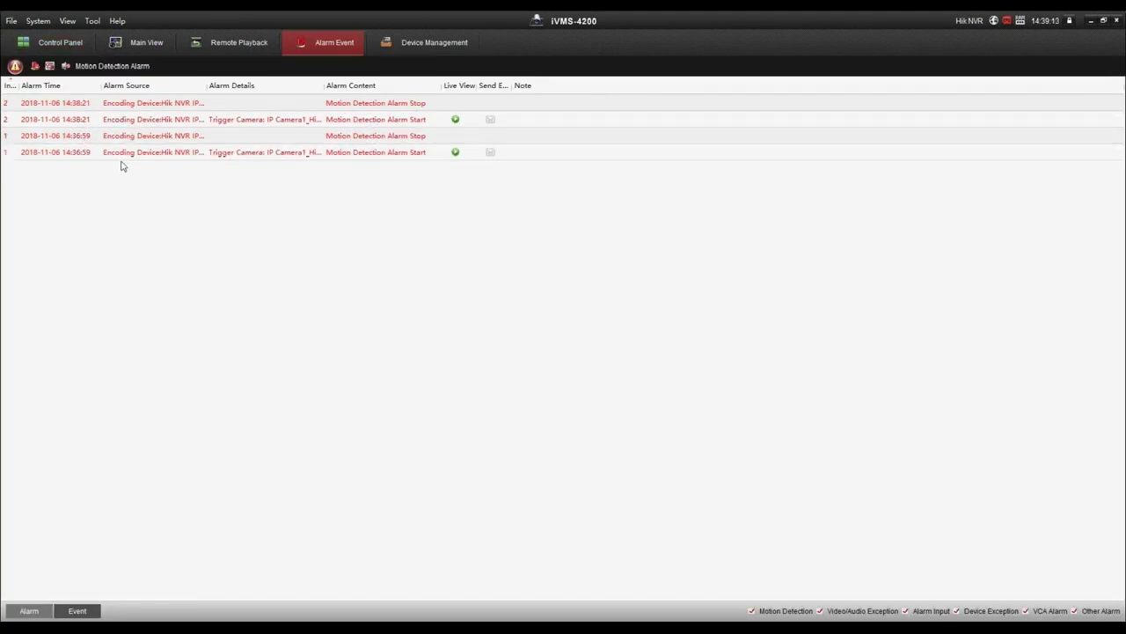
pyautogui.click(456, 154)
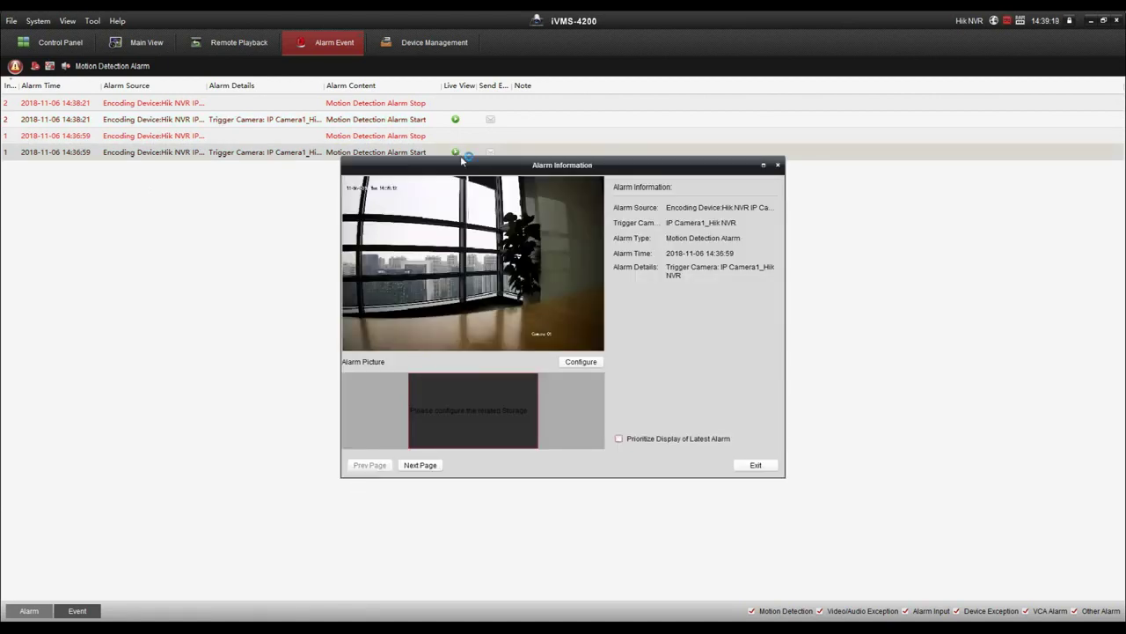
pyautogui.click(778, 166)
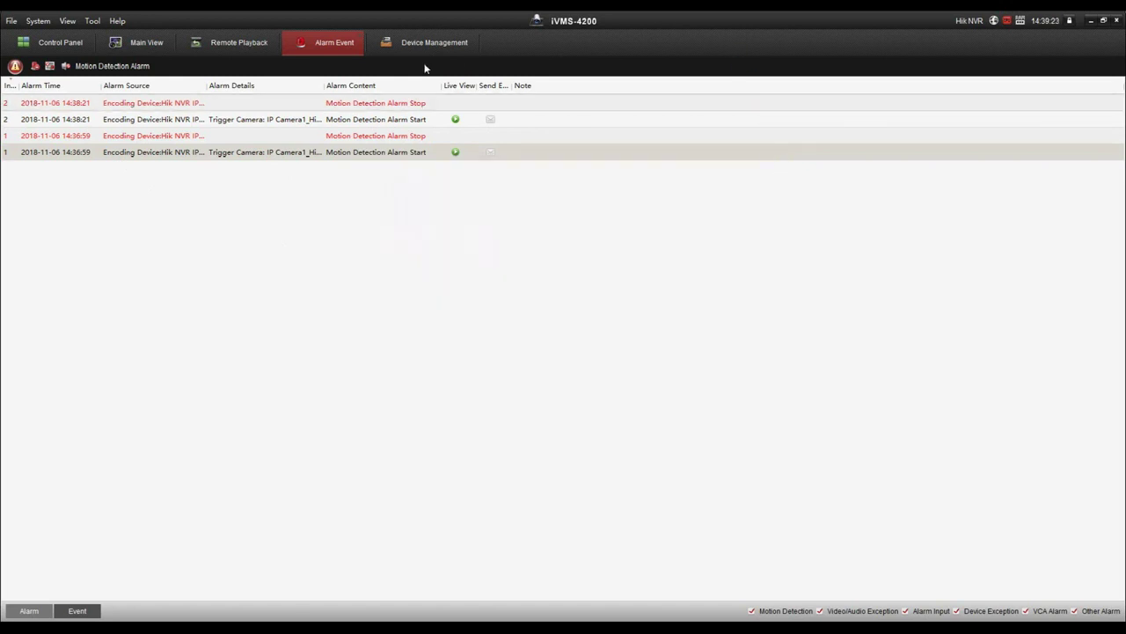
pyautogui.click(79, 42)
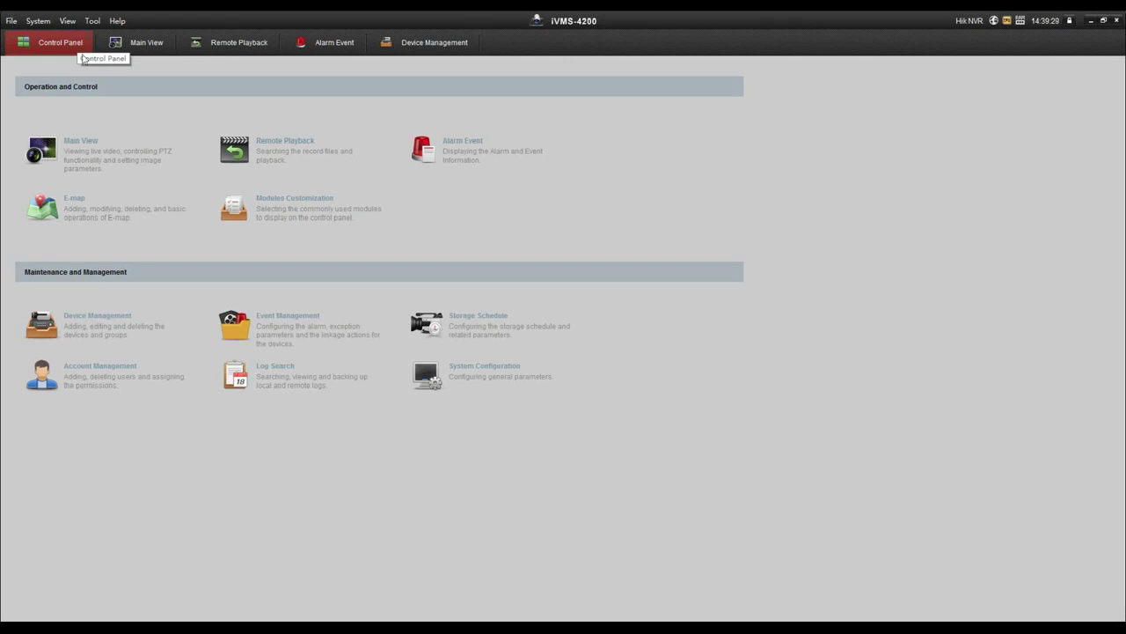
# Step: Show the Help menu with its setup wizards, user manual and About entries
pyautogui.click(118, 21)
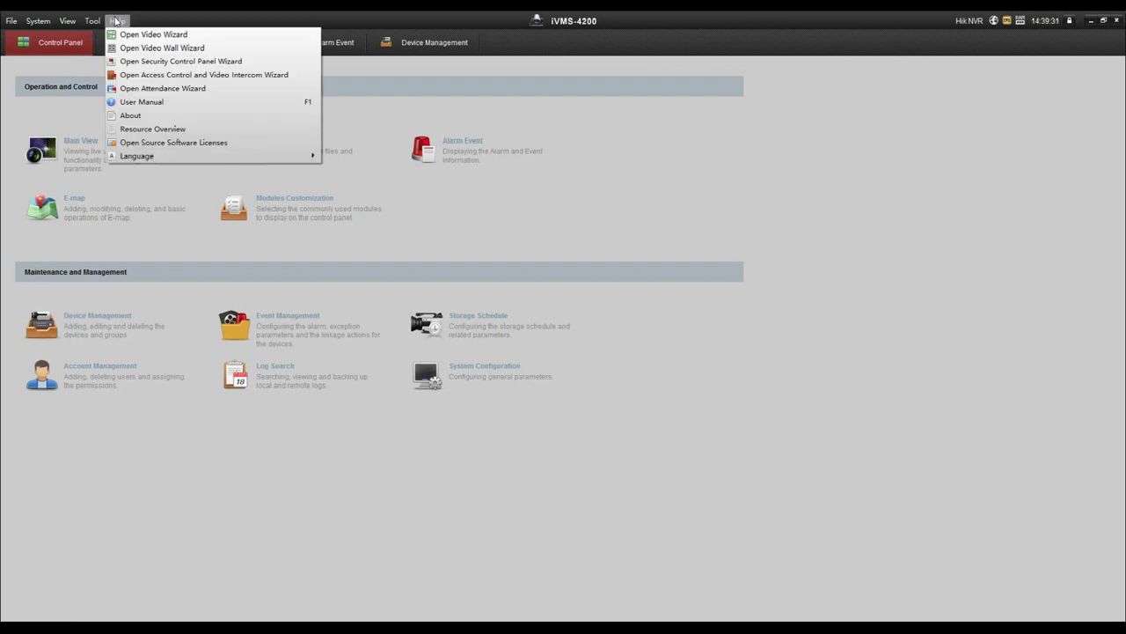